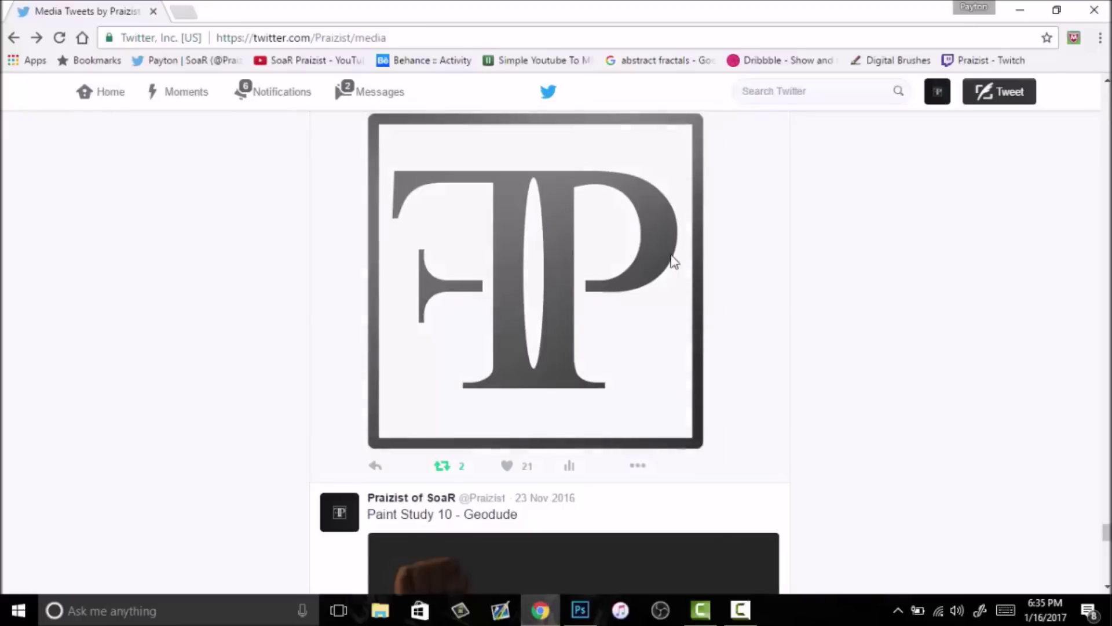
Step: View the logo image from the 24 Nov 2016 tweet enlarged, and close the enlarged view
click(661, 368)
click(834, 285)
click(655, 336)
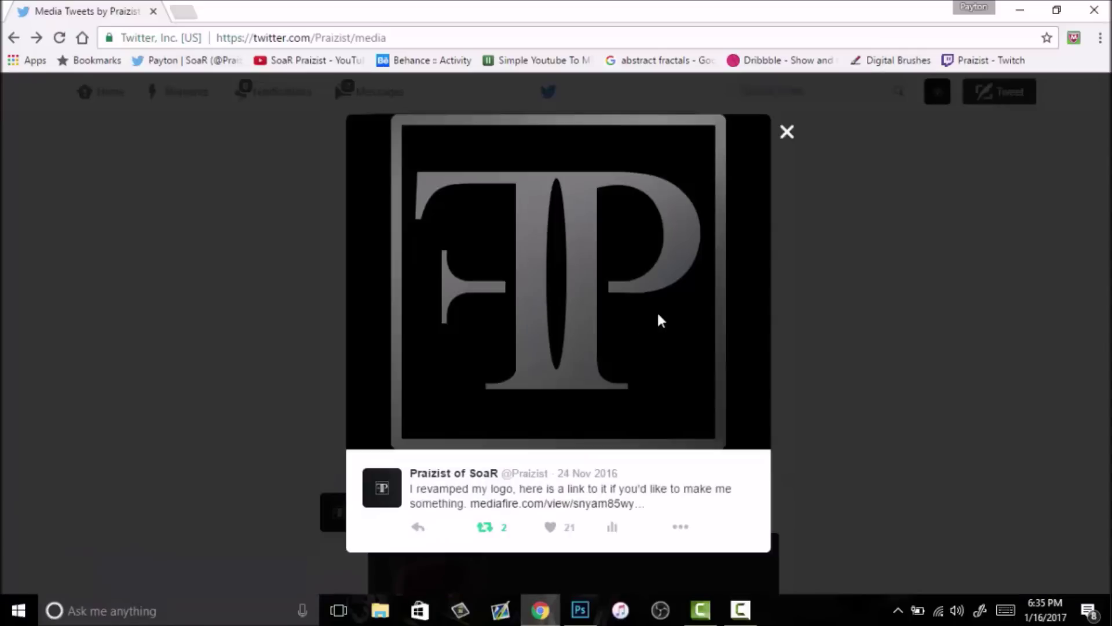
click(787, 133)
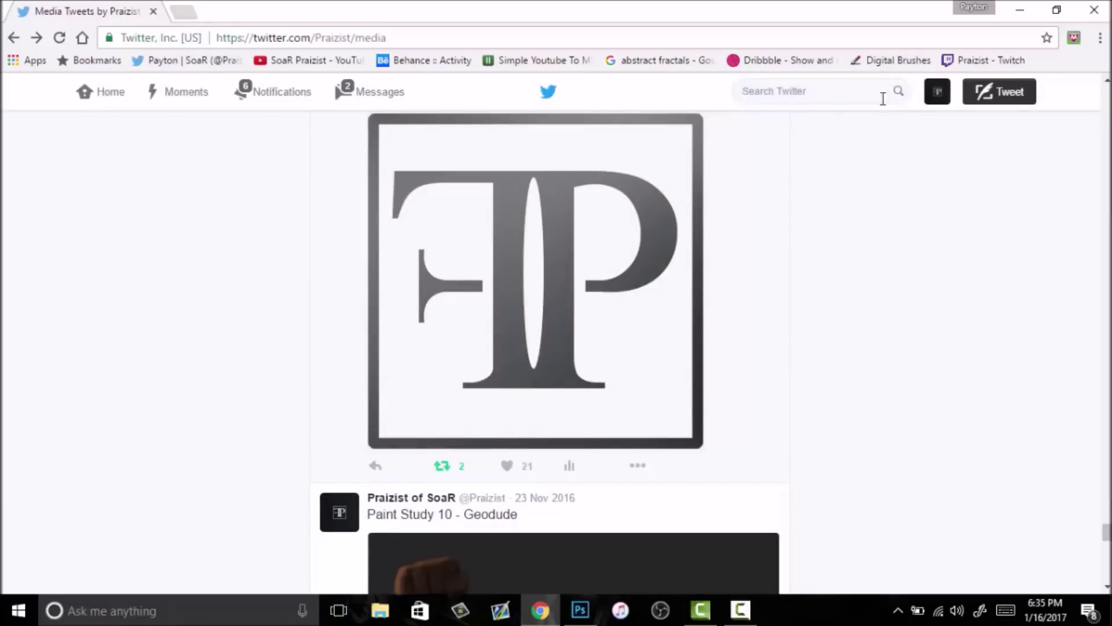
Step: Switch to Photoshop and select the Group 3 copy layer of the banner document
click(1025, 14)
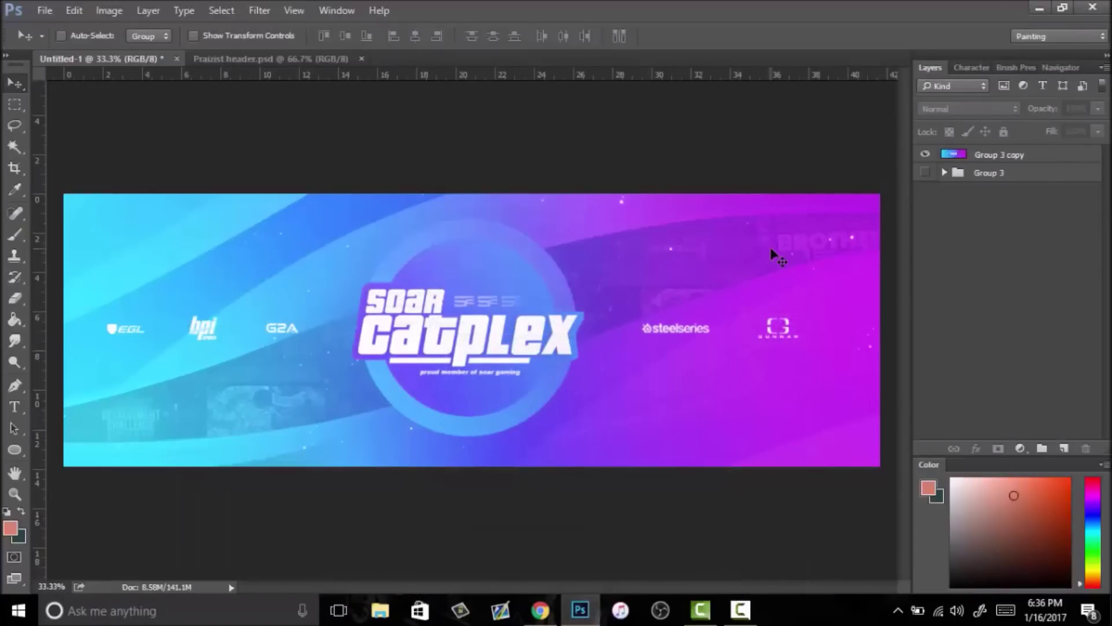
click(1008, 156)
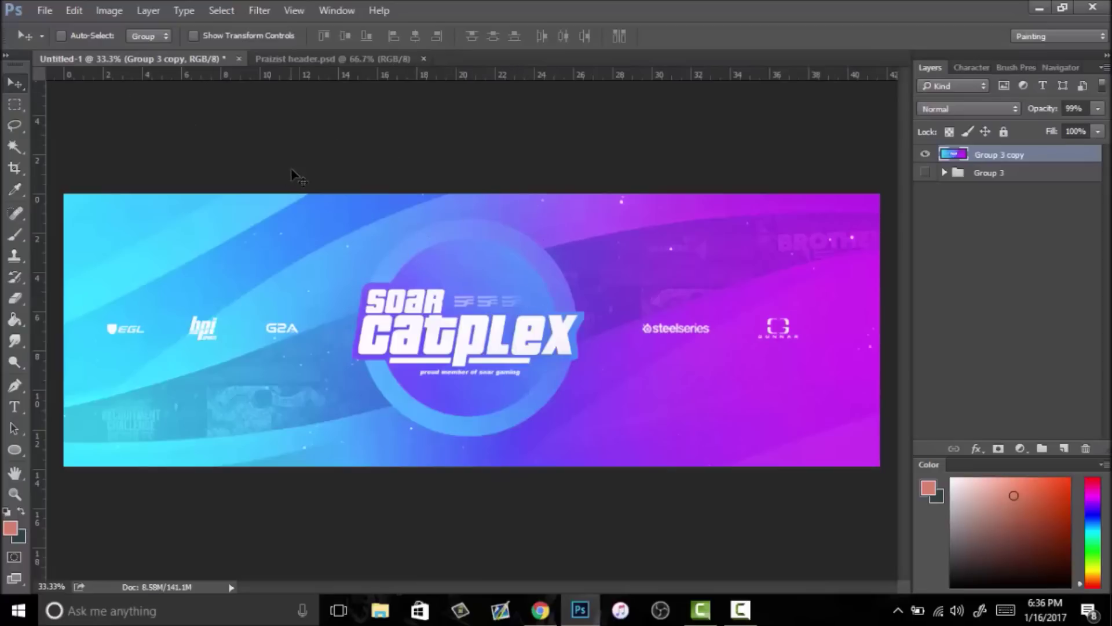
click(44, 10)
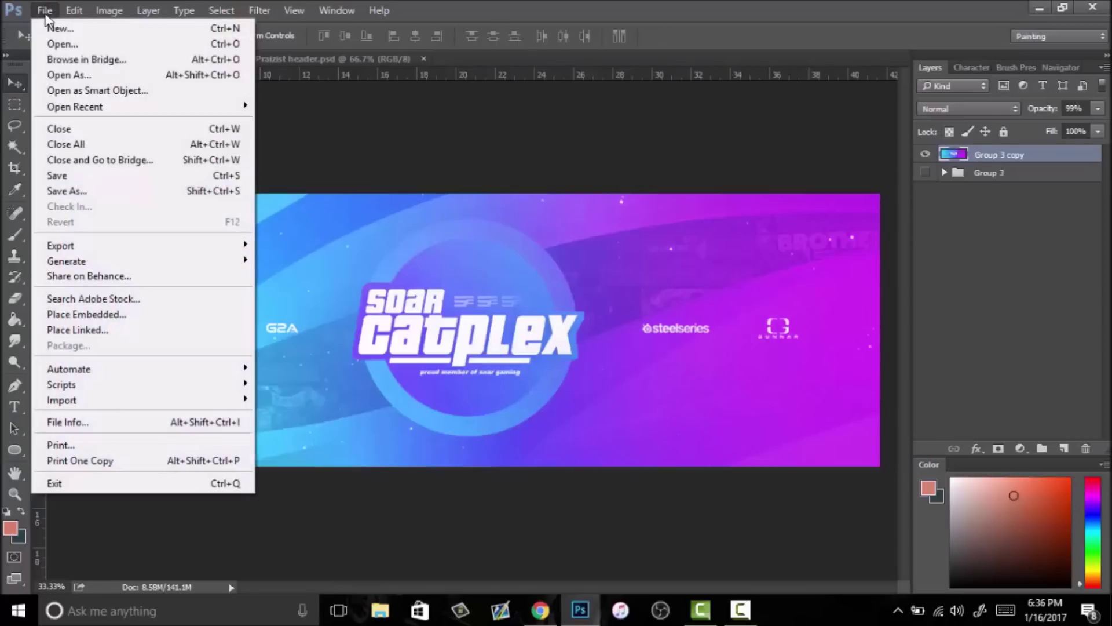
click(82, 193)
click(488, 425)
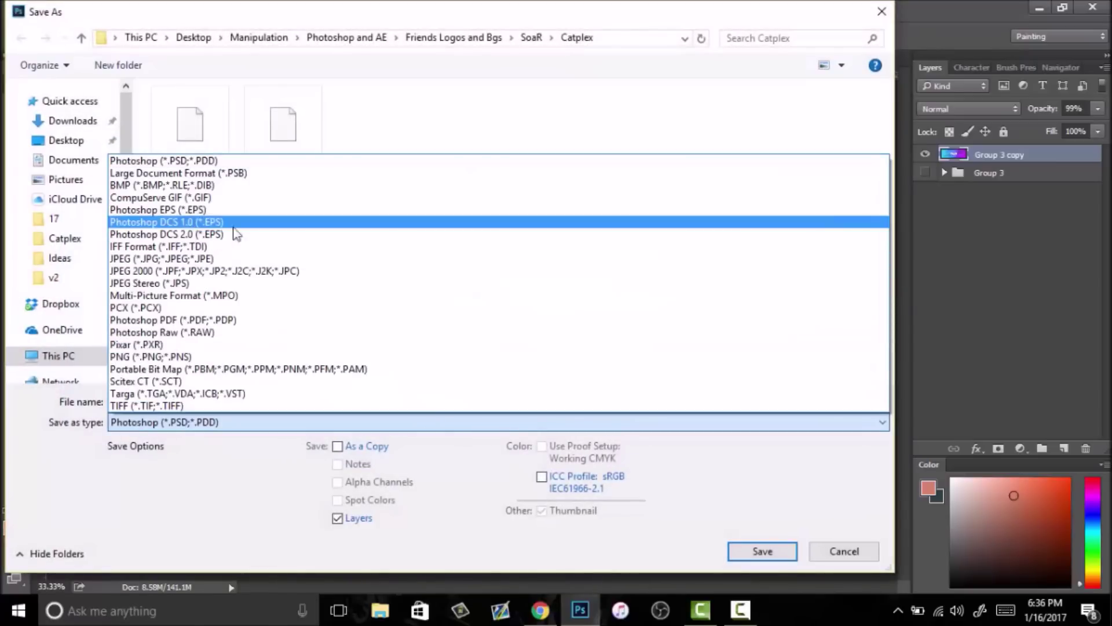
click(841, 548)
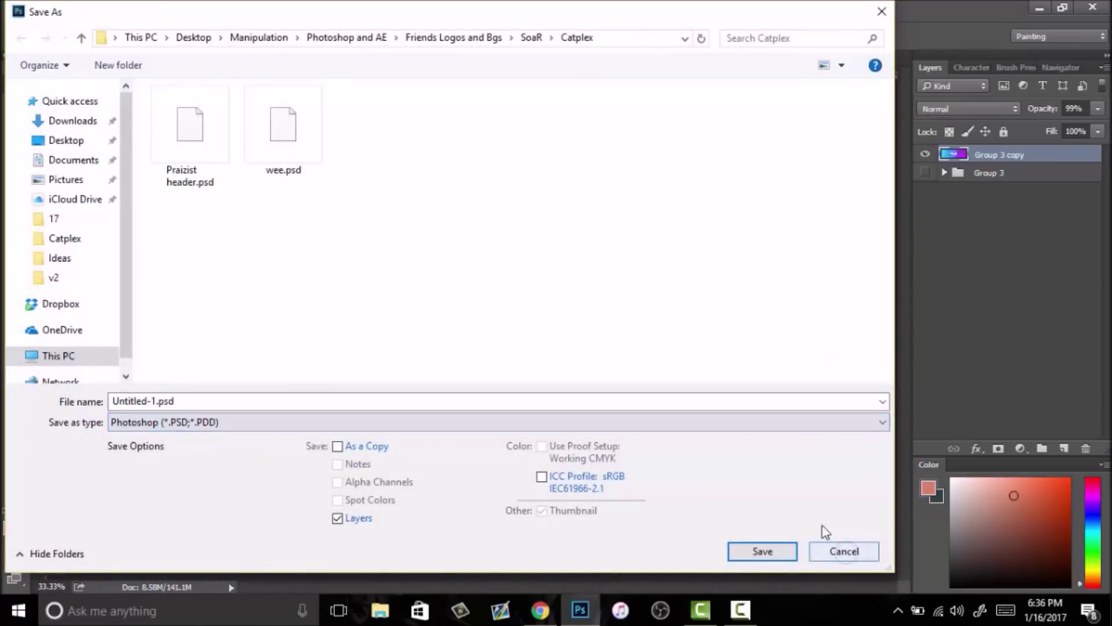
click(830, 558)
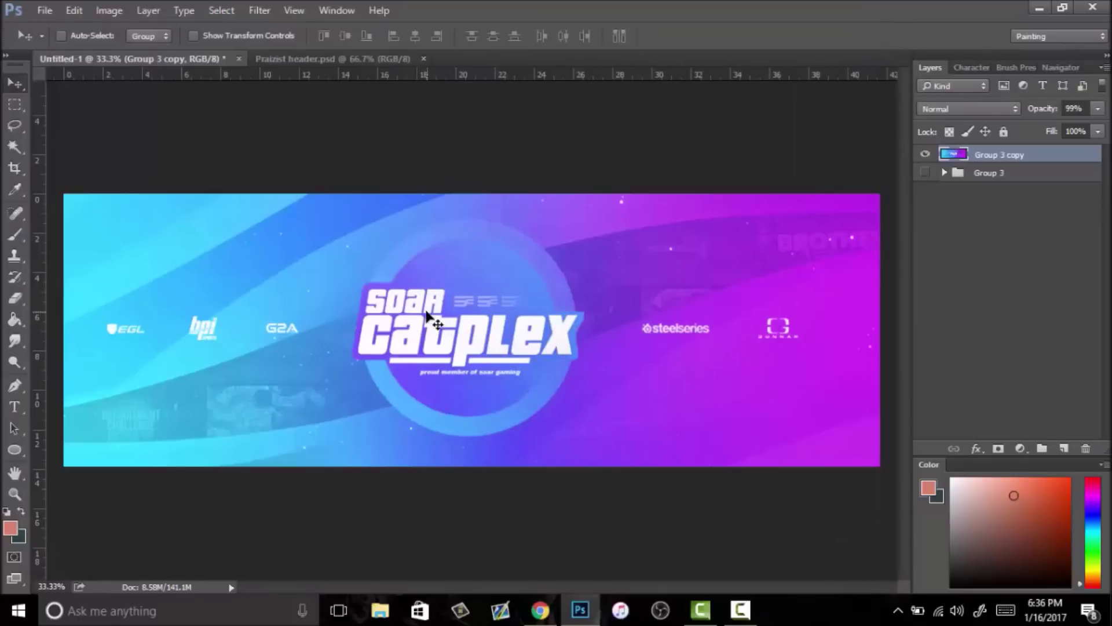
click(43, 10)
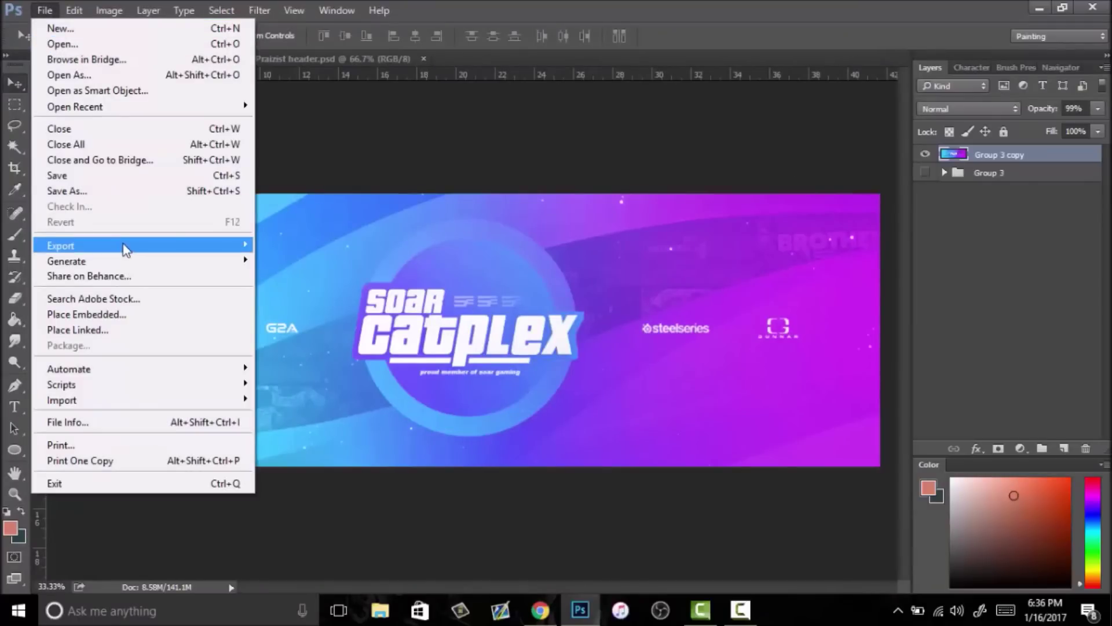
mouse_move(114, 253)
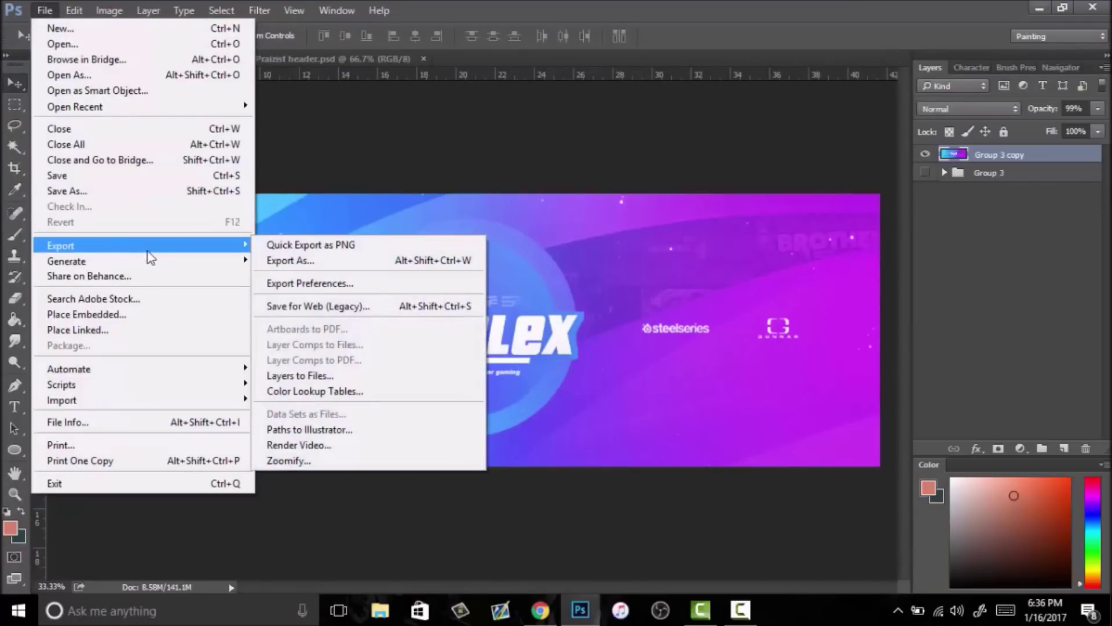
click(292, 306)
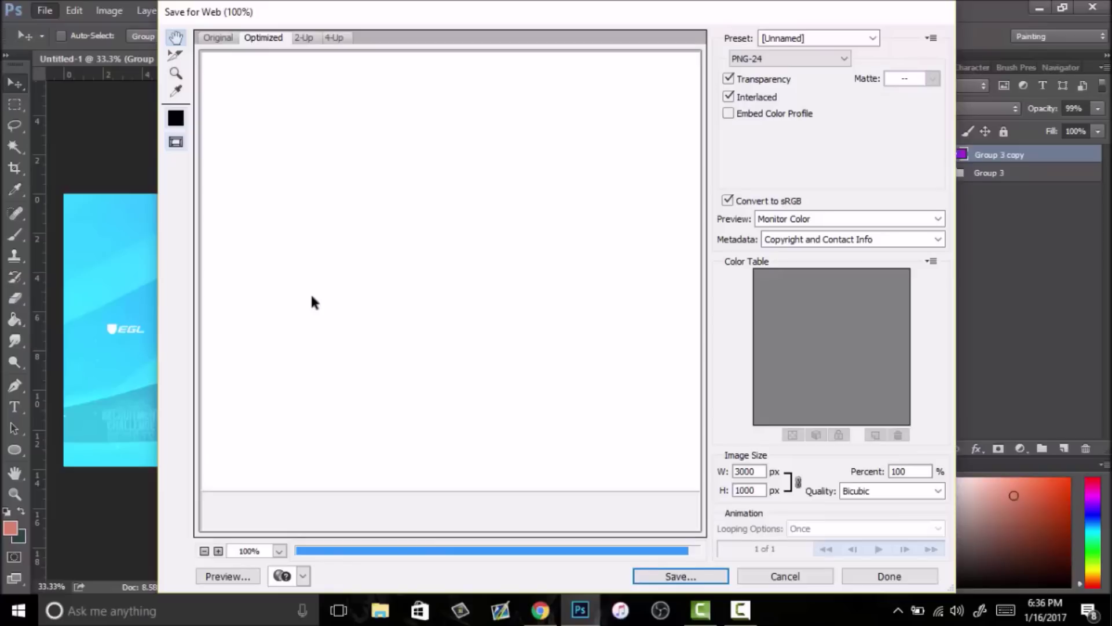
key(Escape)
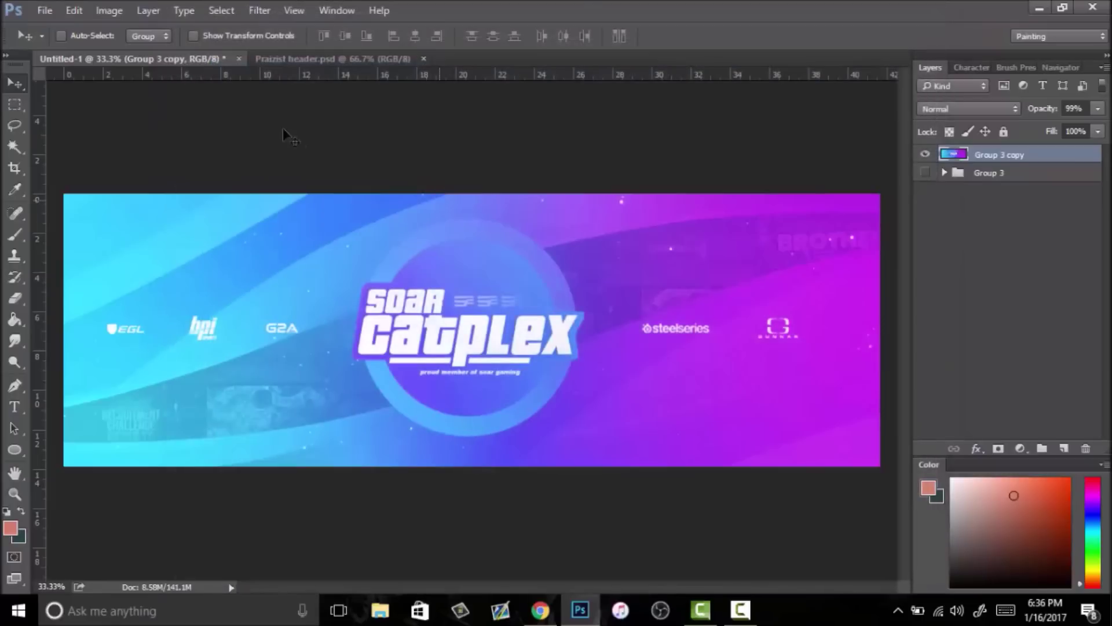
Step: Bring up Save for Web (Legacy) for the banner and choose PNG-24 as the file format
click(46, 11)
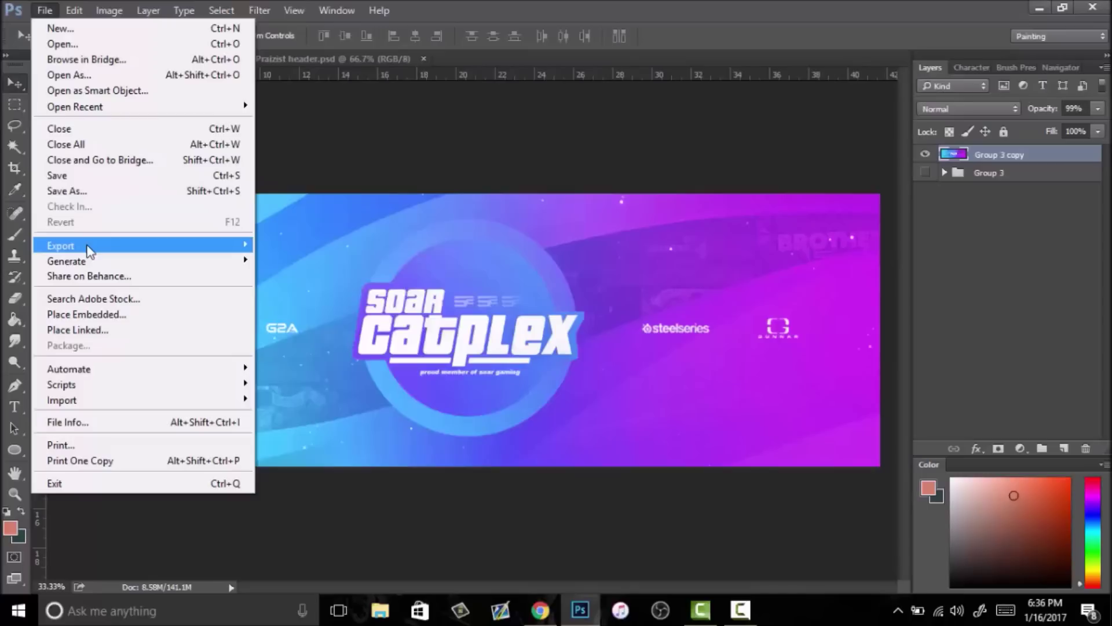
mouse_move(88, 250)
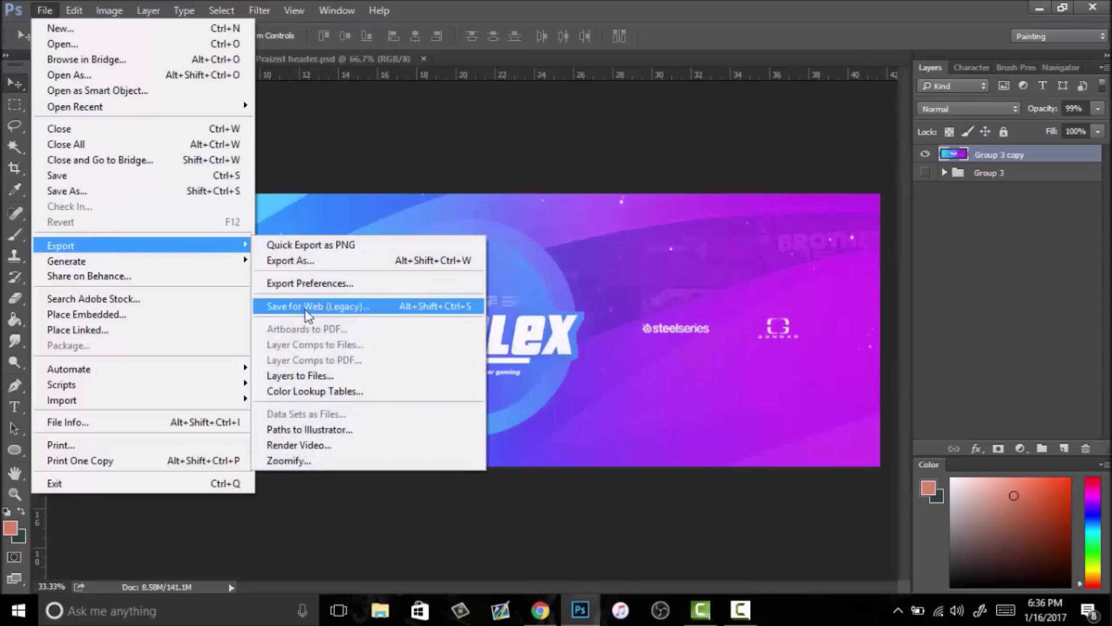
click(339, 307)
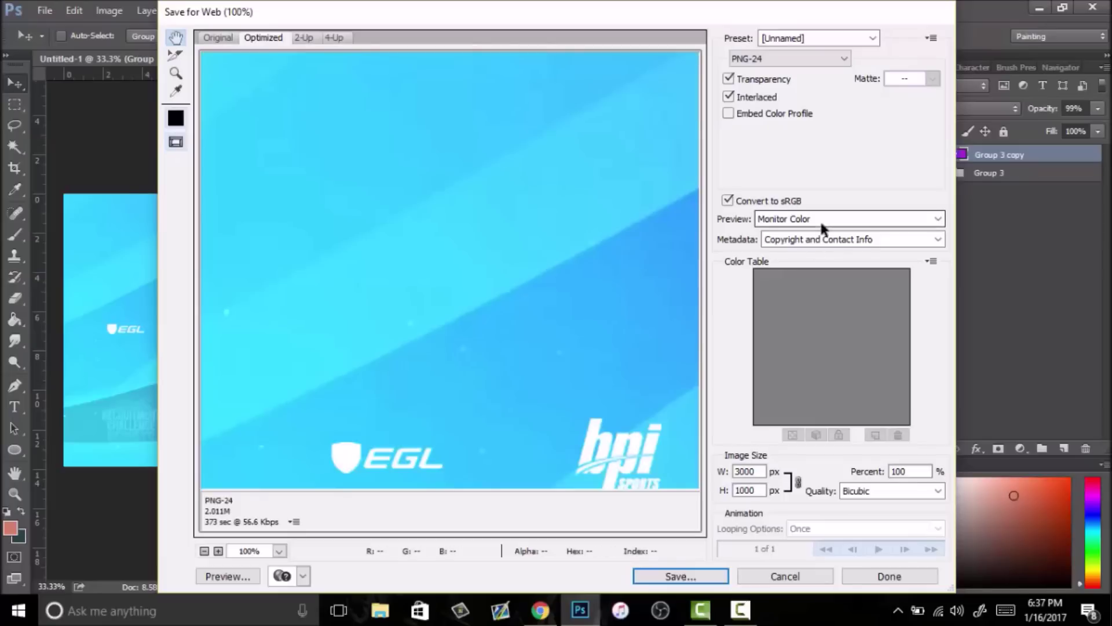
click(823, 58)
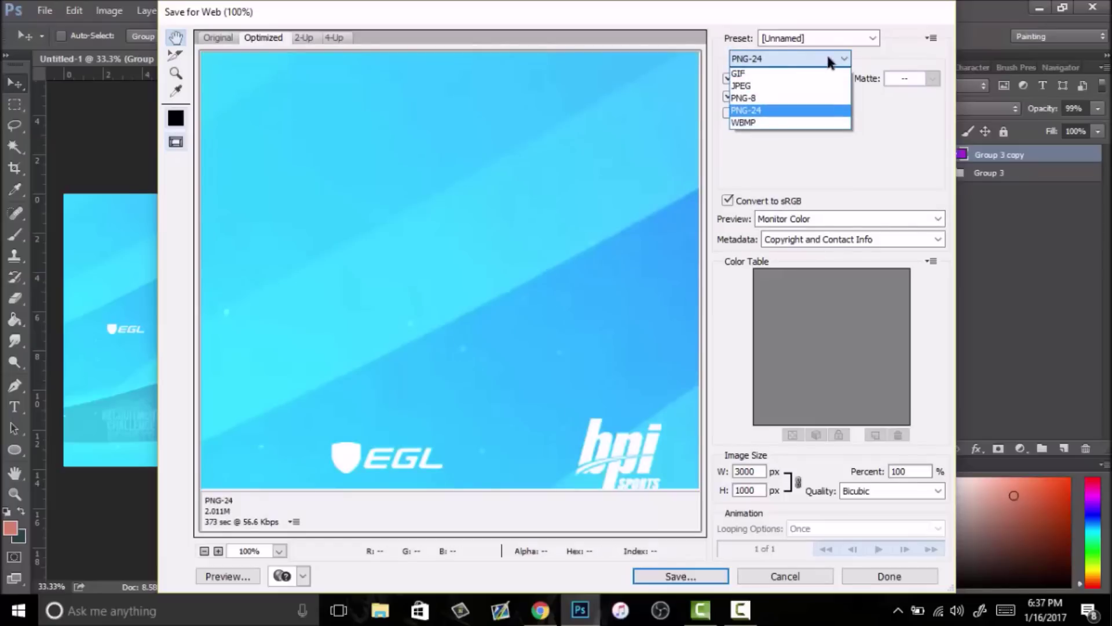
click(771, 110)
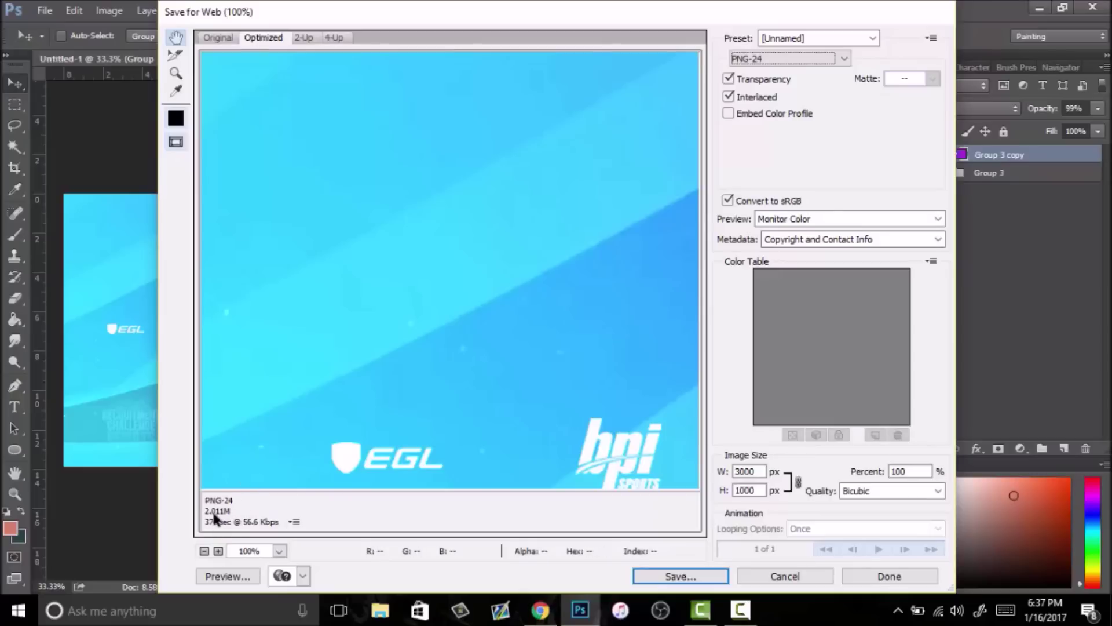
click(747, 471)
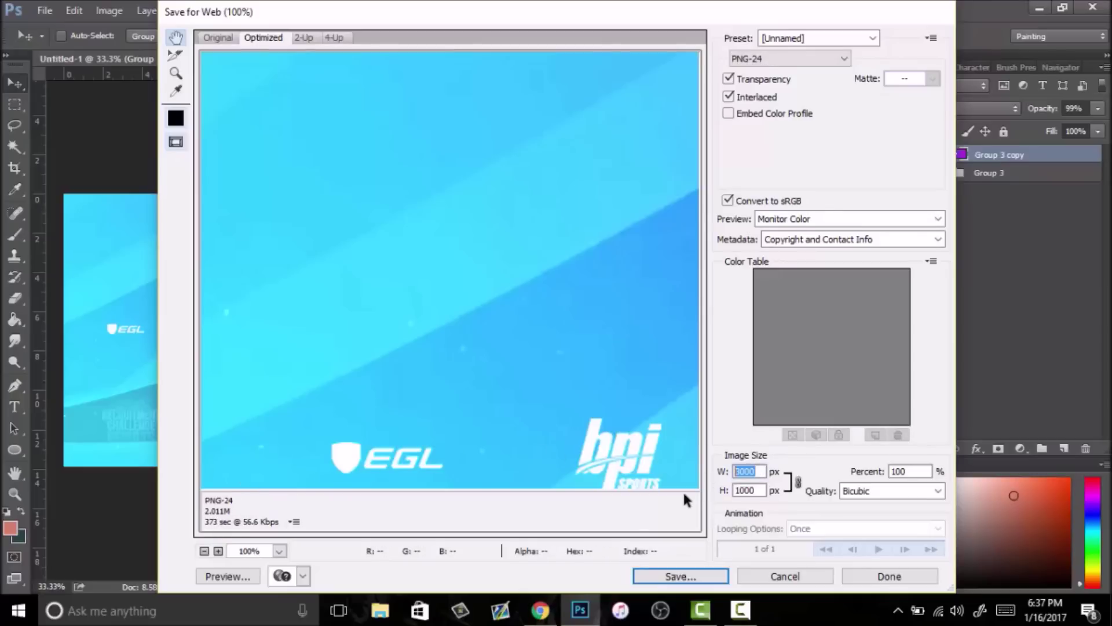
text(2998)
click(701, 568)
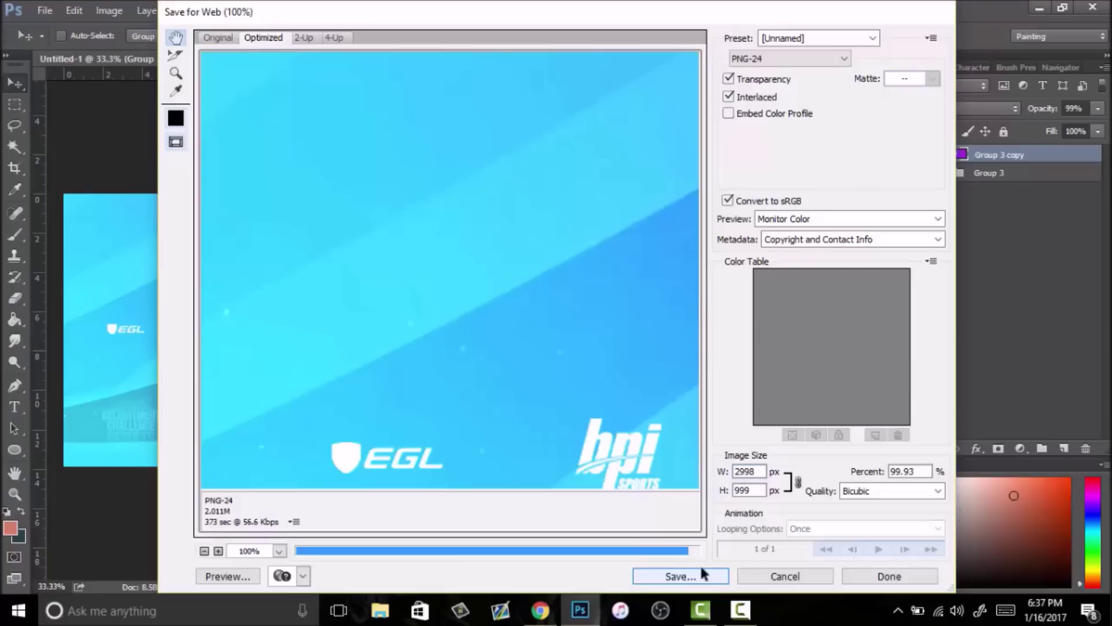
click(702, 570)
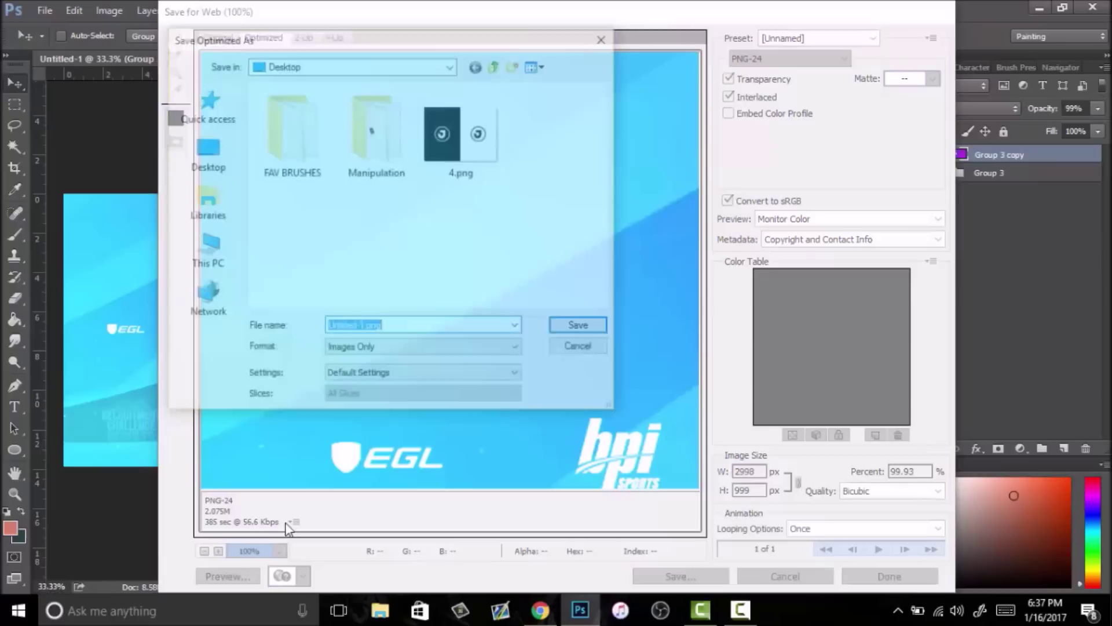
click(580, 348)
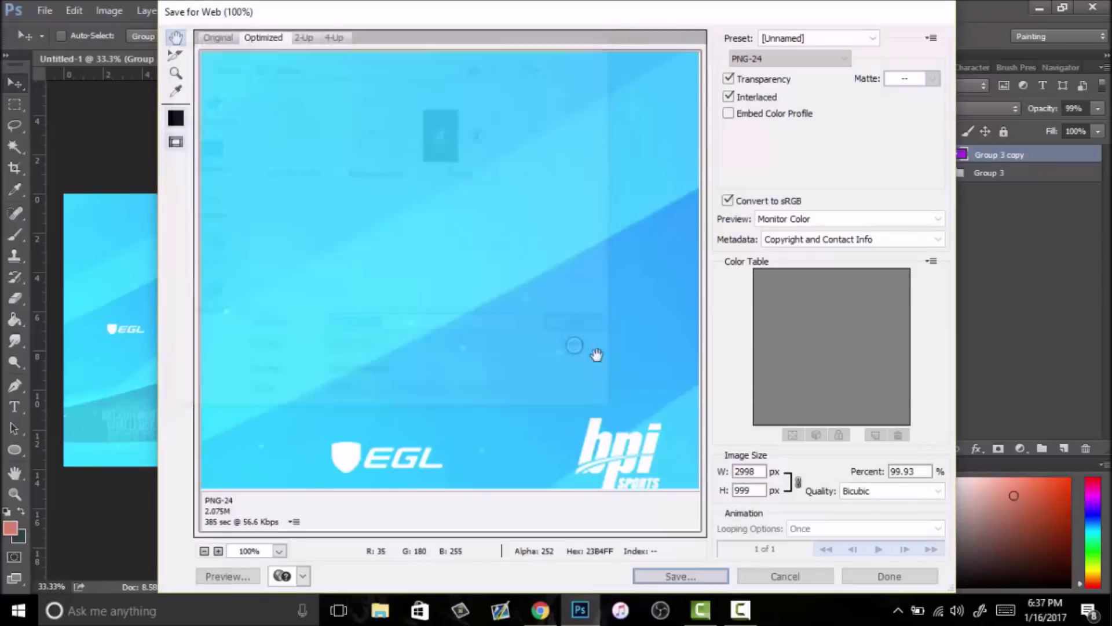
Step: Set the export width to 2990 px and save the banner to the Desktop as Untitled-1.png
double_click(758, 470)
text(299)
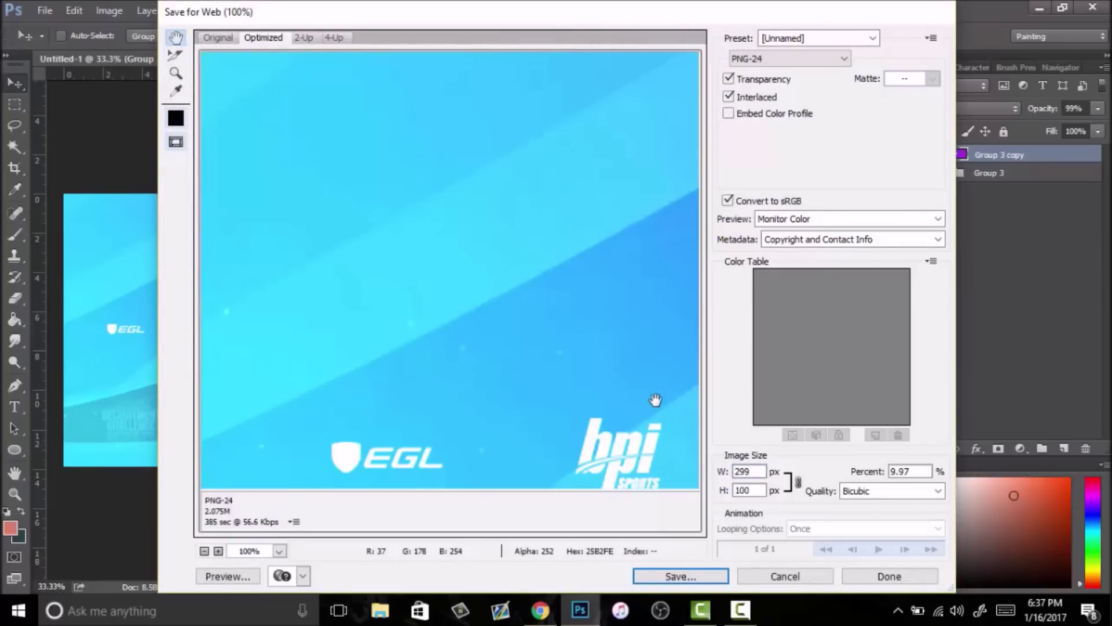
text(0)
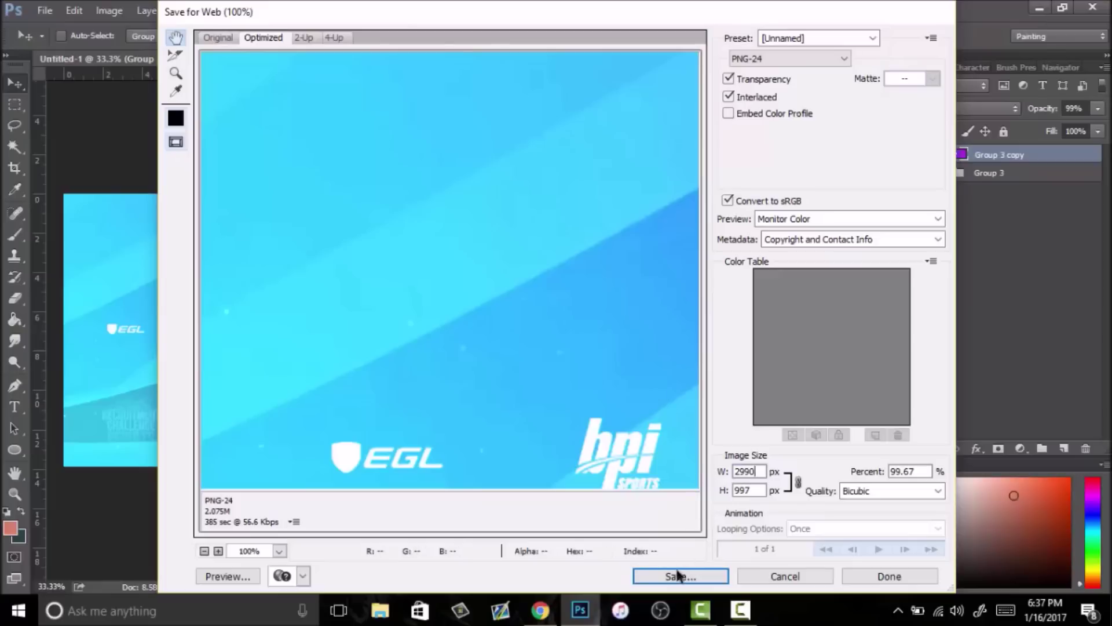
click(678, 575)
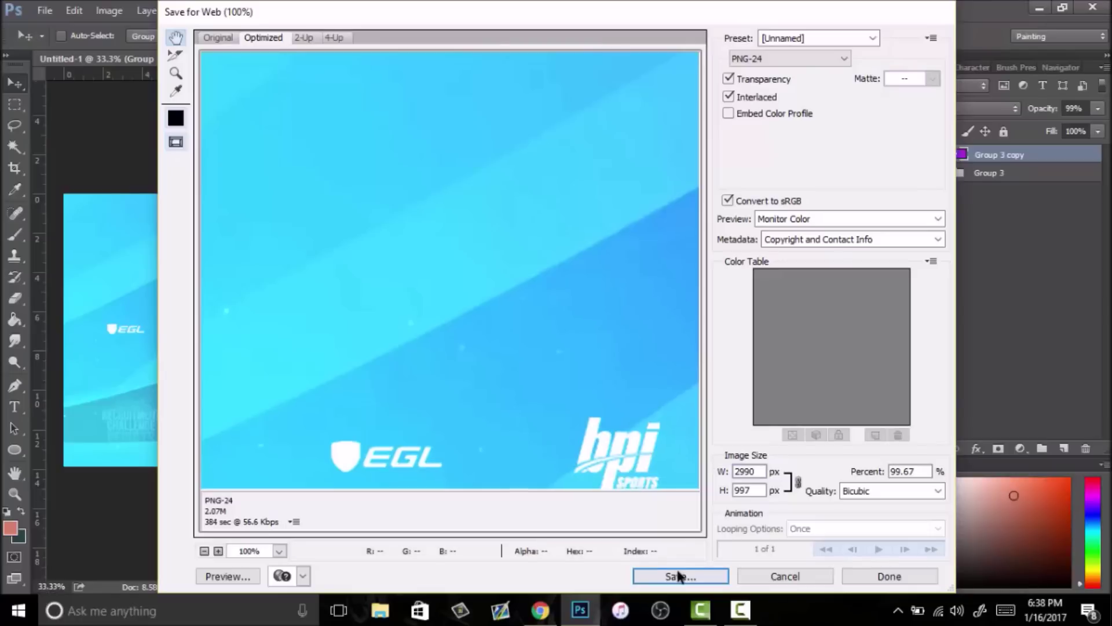
click(679, 576)
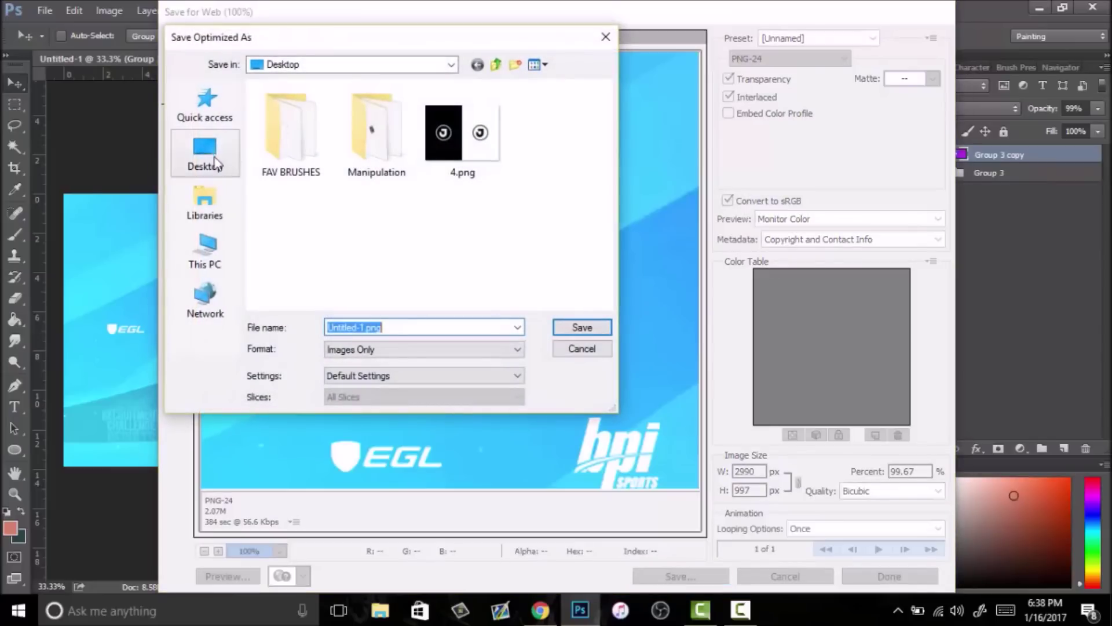
click(582, 326)
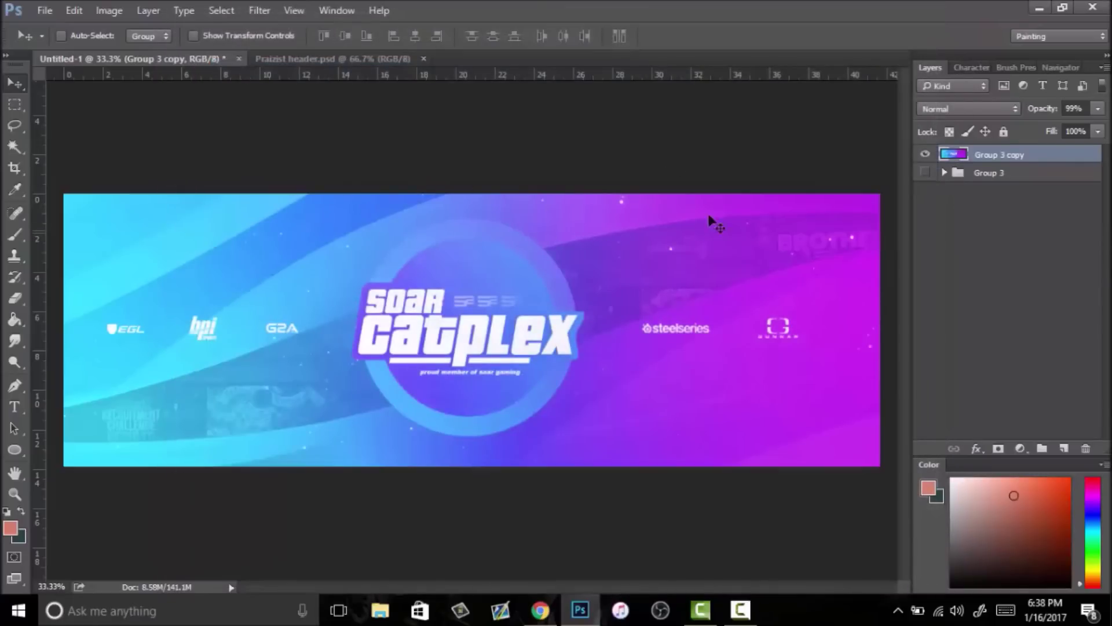
Step: Close the Untitled-1 document without saving its changes and show the desktop
click(238, 57)
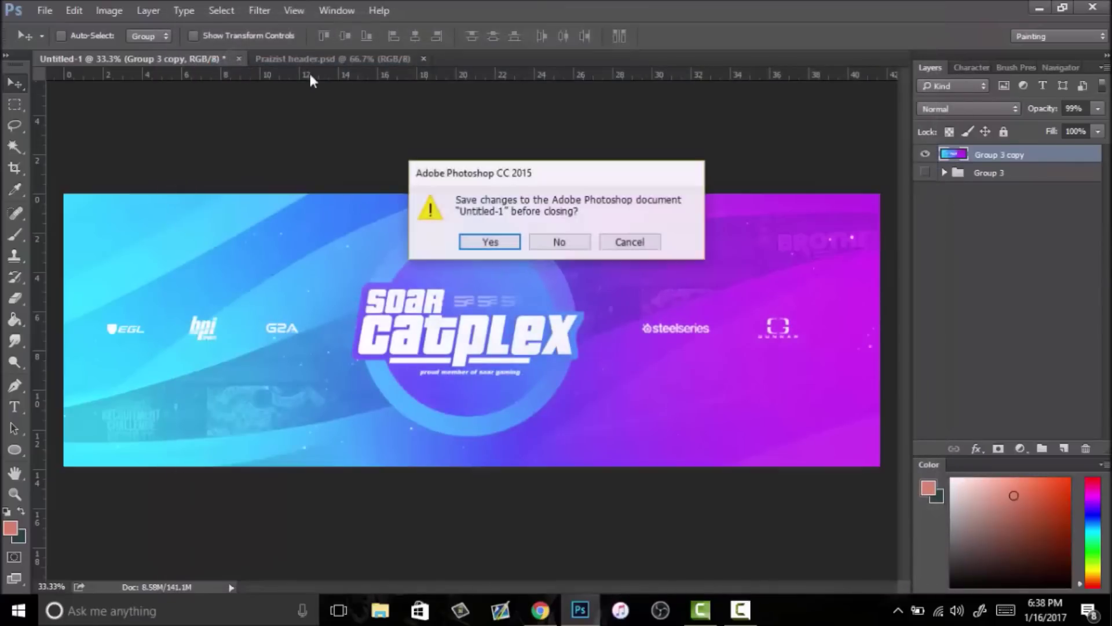
click(562, 242)
key(super+d)
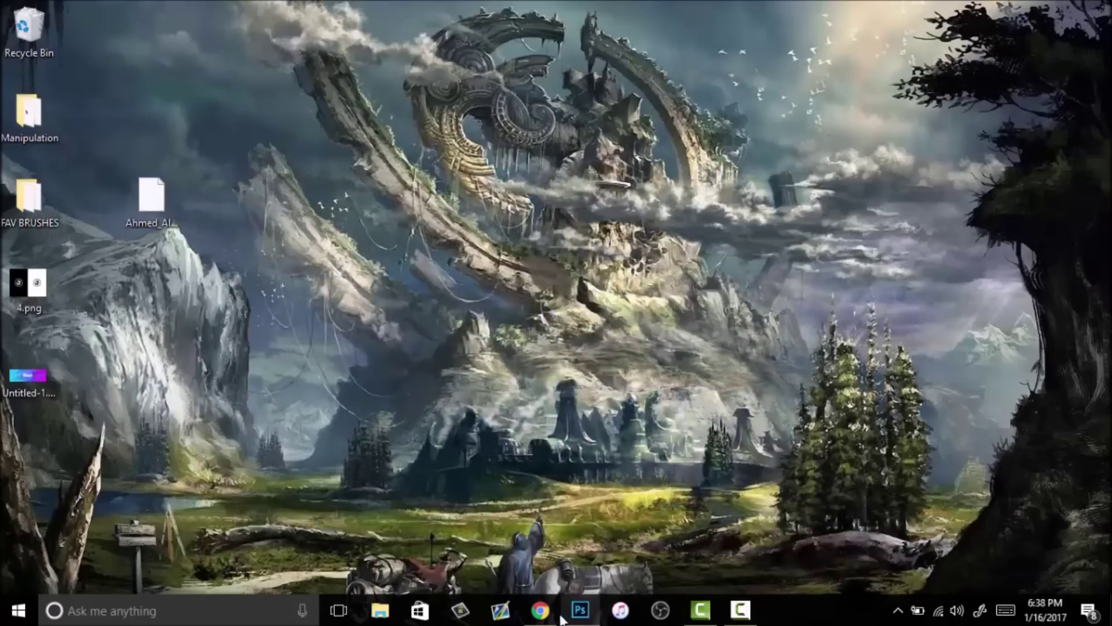
Step: Switch to Chrome and upload Untitled-1.png from the Desktop as the Twitter profile's header photo
click(578, 615)
click(546, 614)
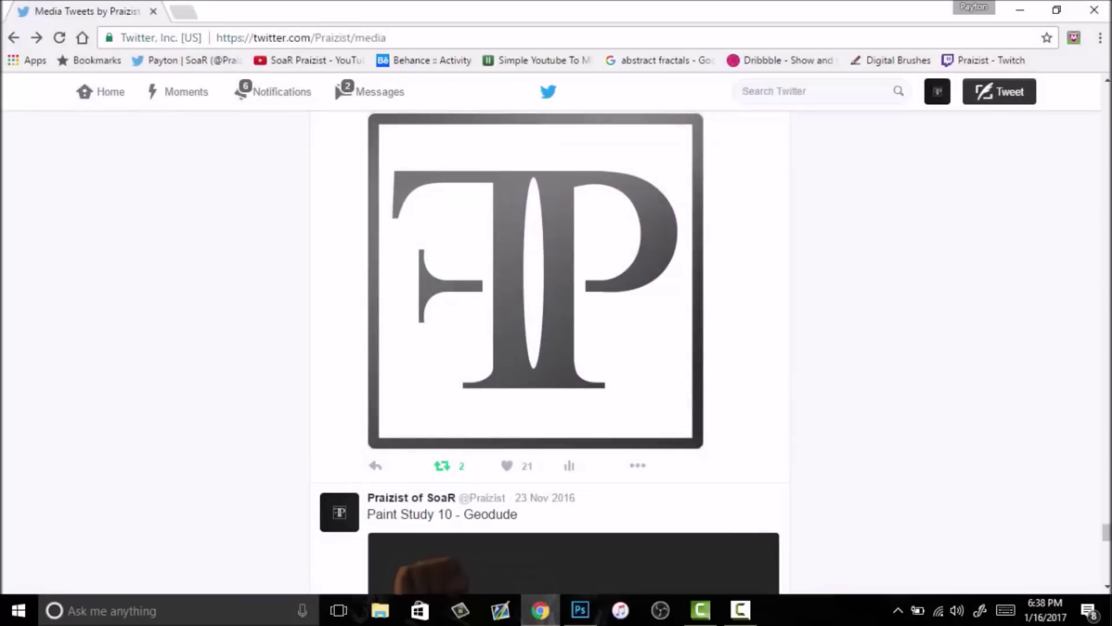
drag(1105, 532, 1106, 94)
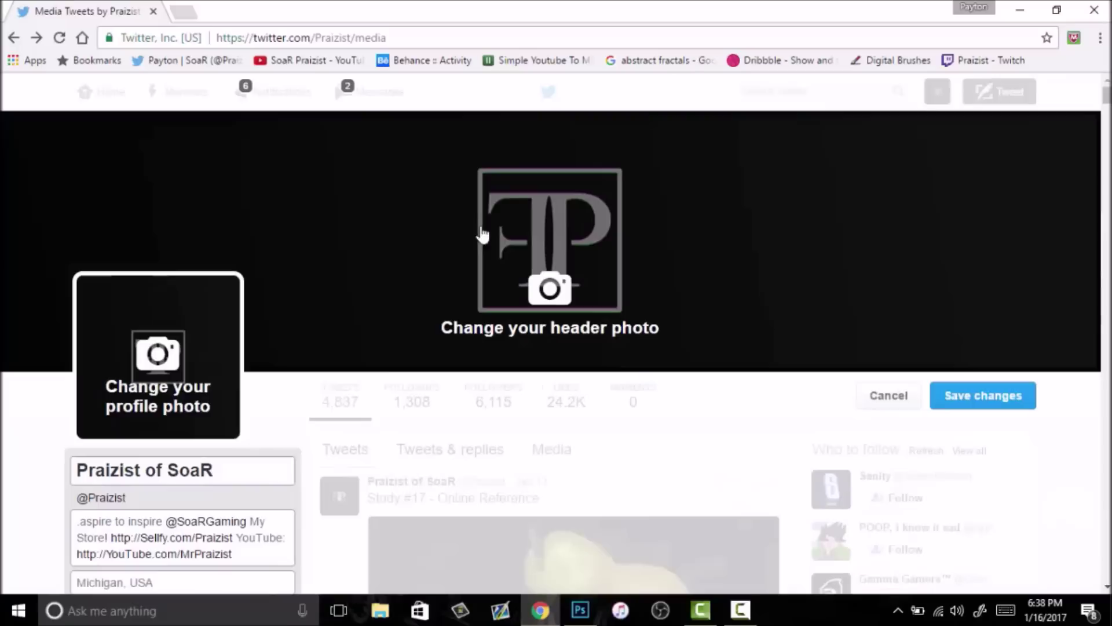
click(546, 286)
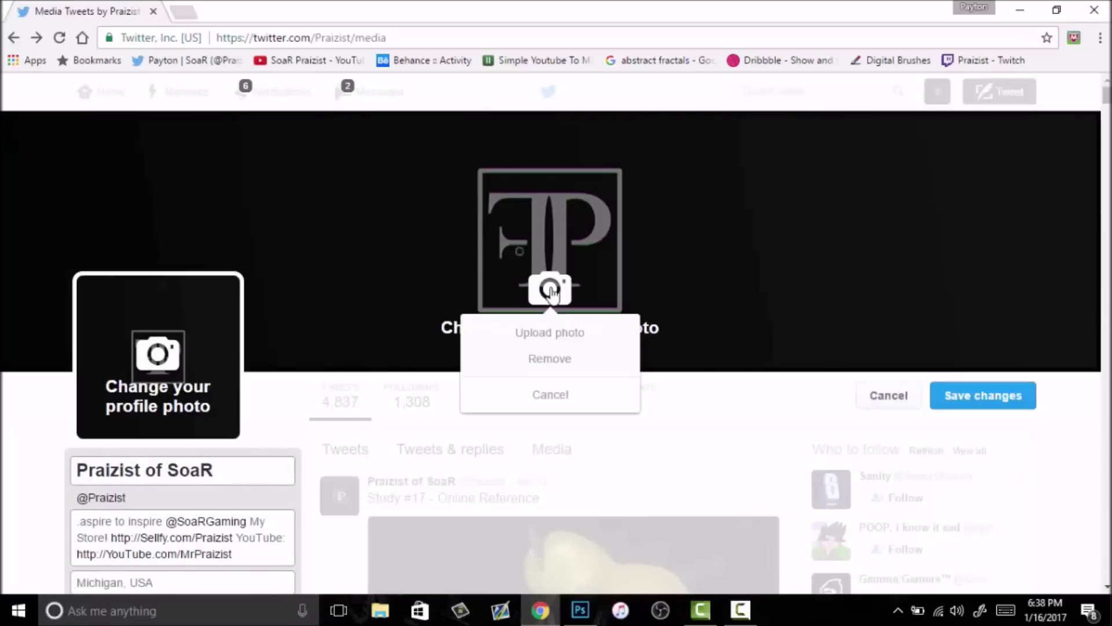
click(541, 325)
click(372, 124)
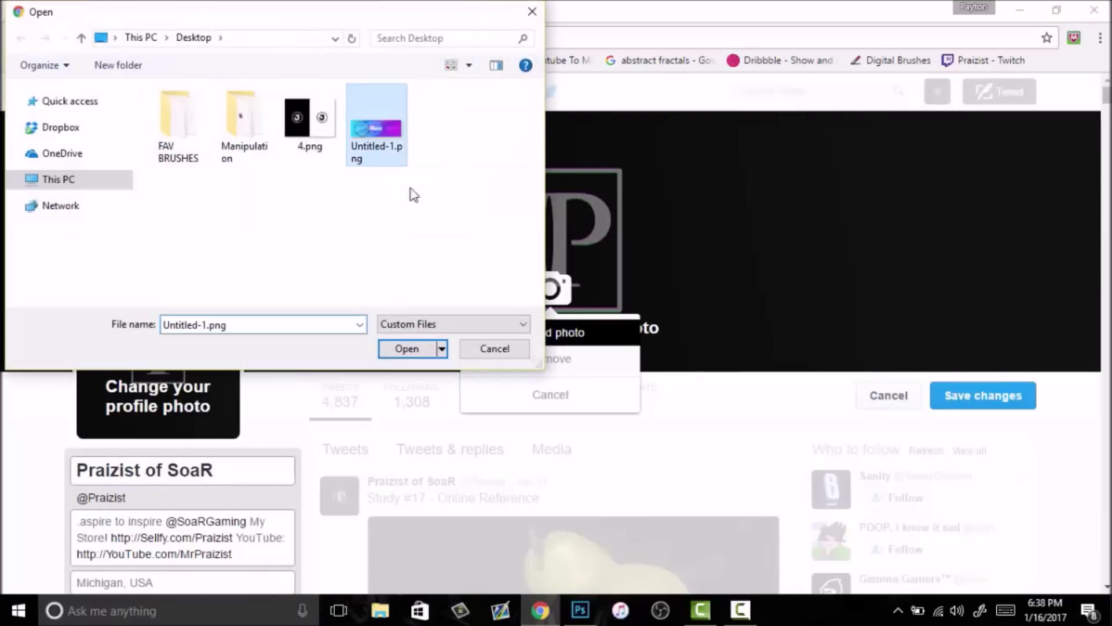
click(405, 349)
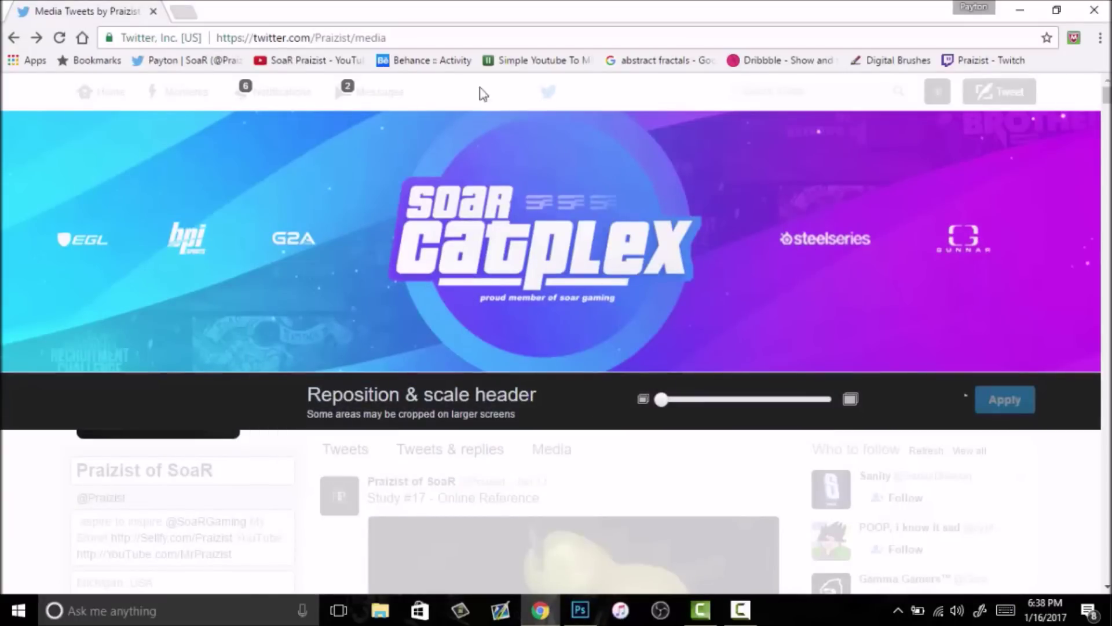
Step: Open the bookmarked YouTube channel and look over its page
click(324, 61)
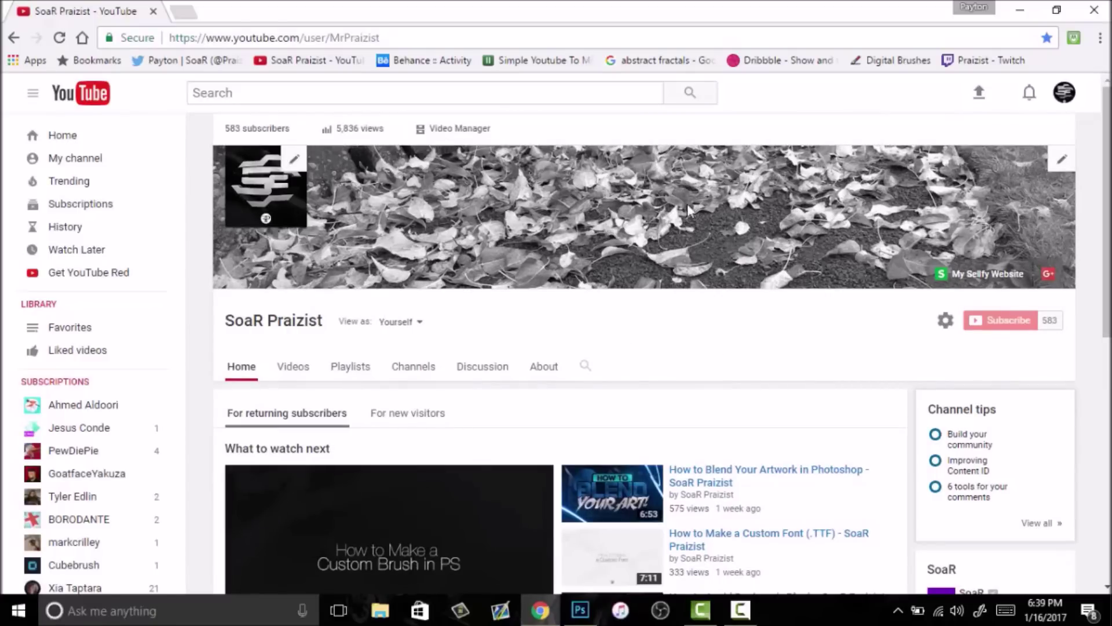
scroll(1095, 185, down, 3)
scroll(1092, 253, up, 4)
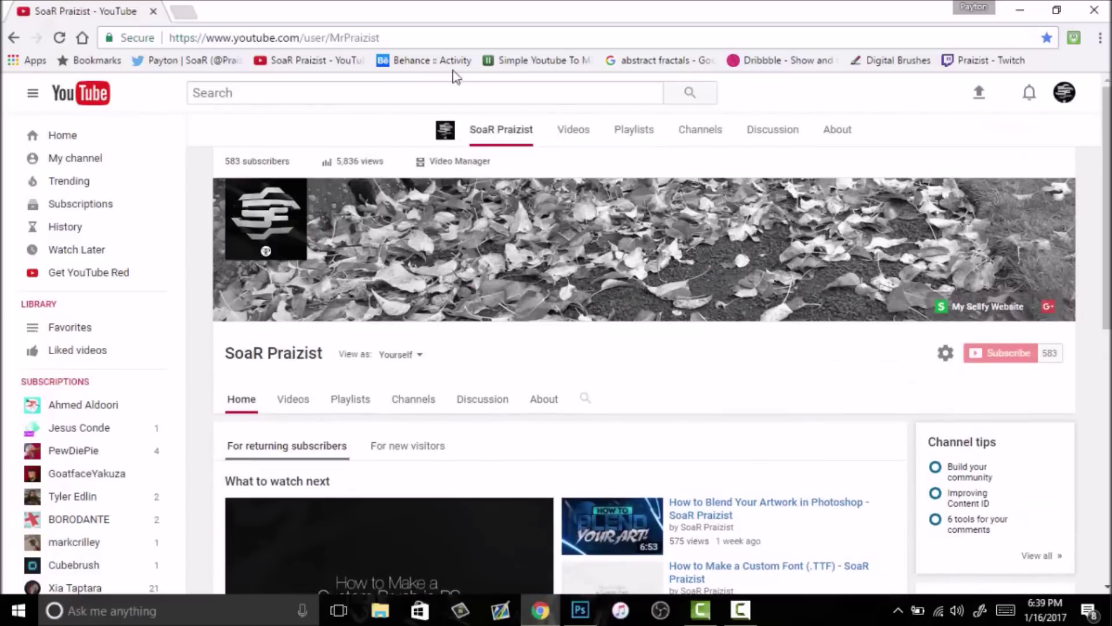
Step: Go to the sellfy.com website
click(364, 40)
text(sellfy.com)
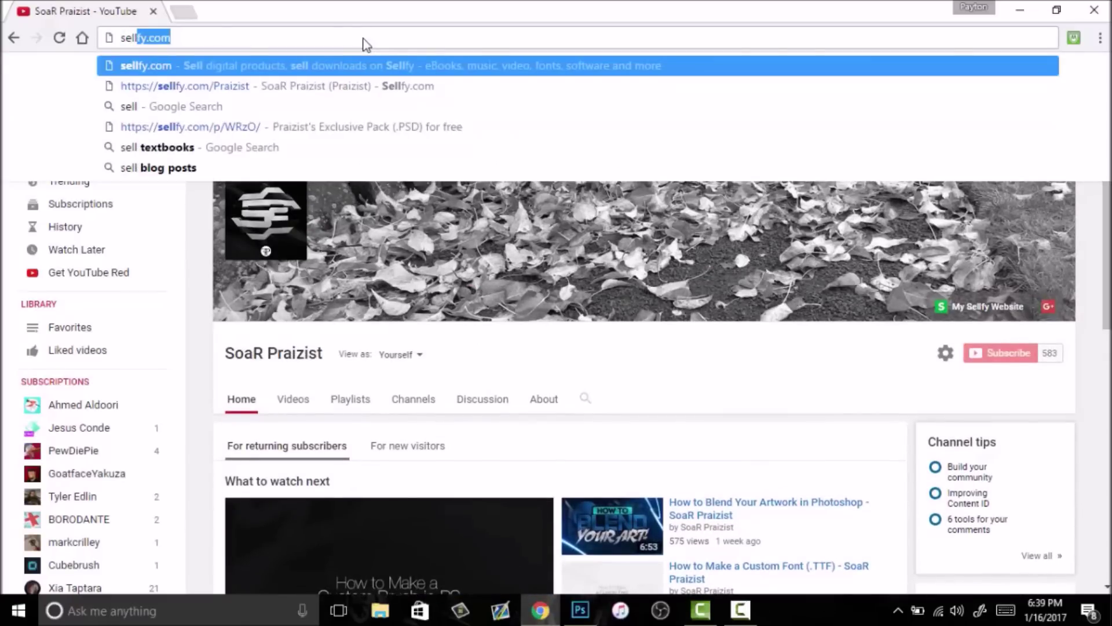
key(Return)
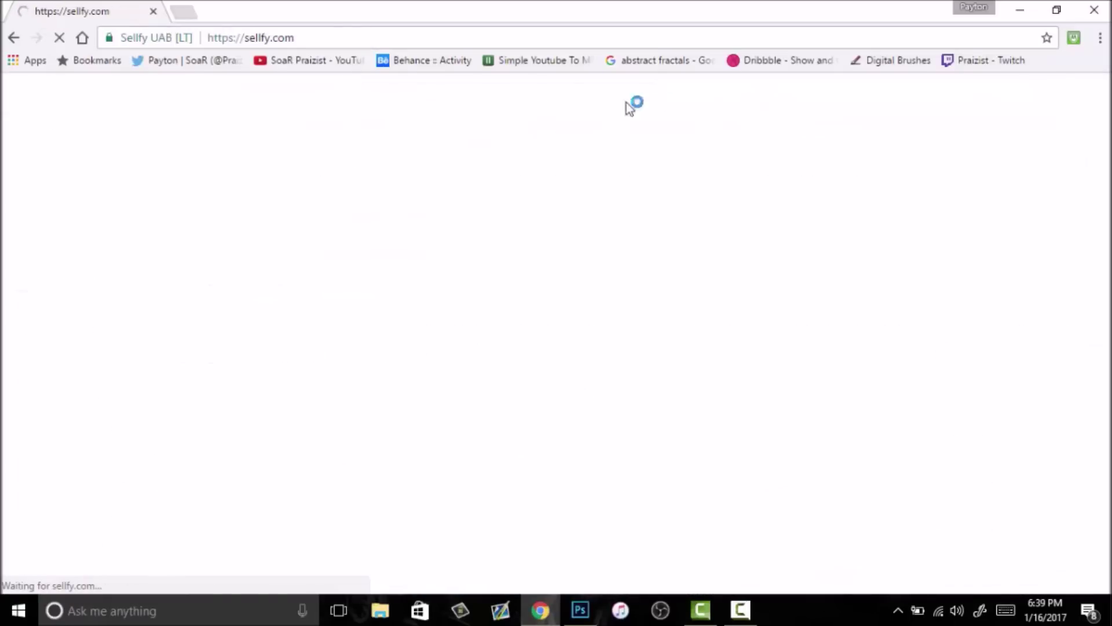